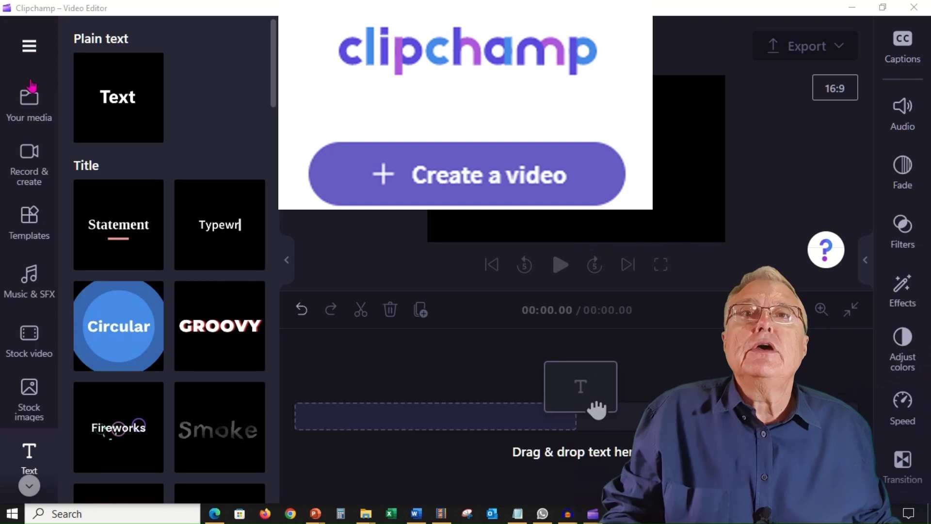
# Browse Clipchamp's stock video and stock image libraries, then bring up the Text to speech settings
pyautogui.click(29, 162)
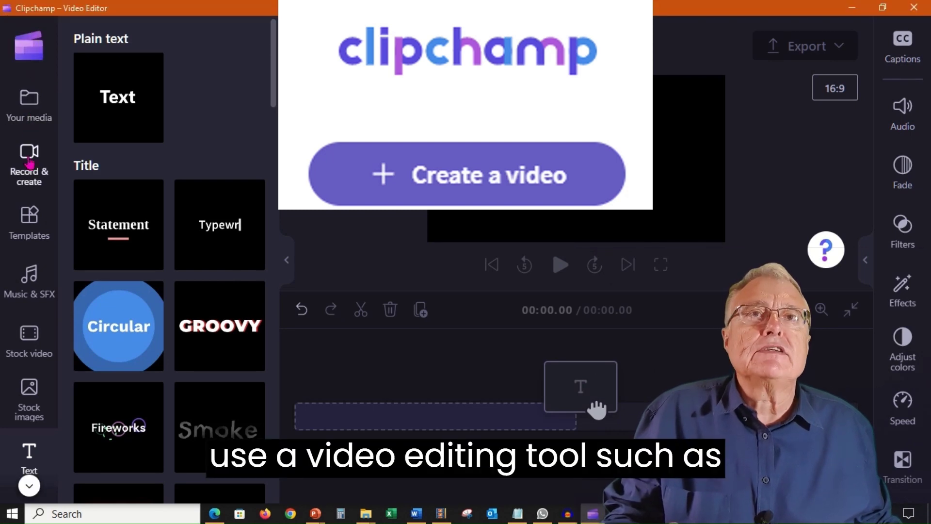
pyautogui.click(40, 355)
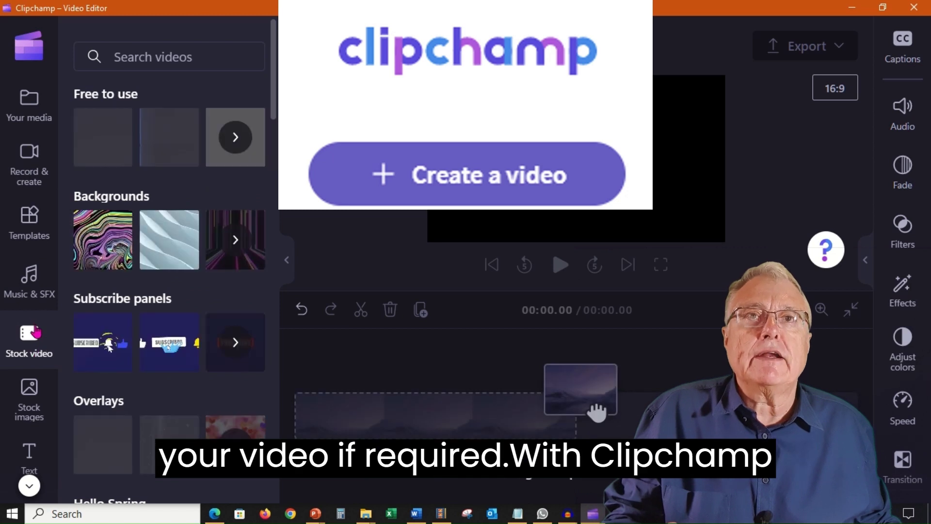
pyautogui.click(31, 407)
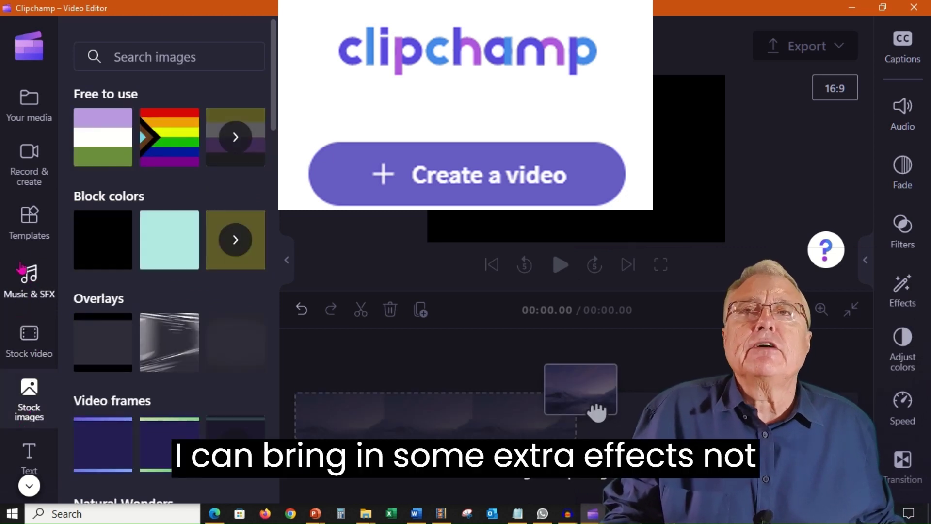
pyautogui.click(22, 173)
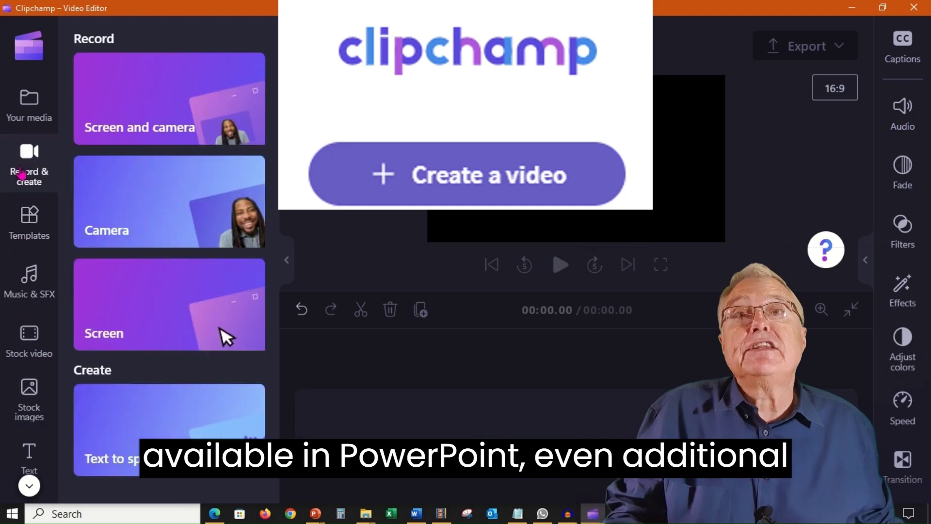
pyautogui.click(177, 454)
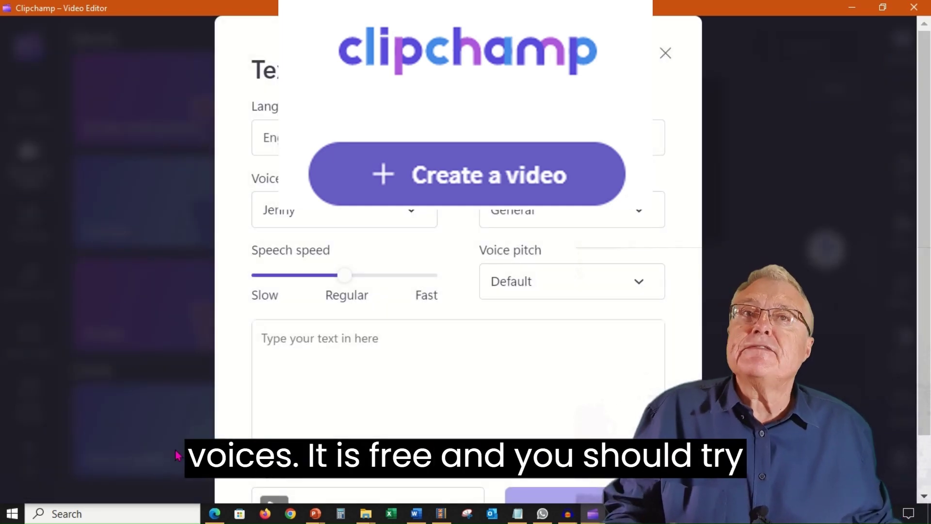
# Paste 'ClipChamp provides an excellent text to speech feature....' into the speech box and play the voice preview
pyautogui.click(260, 334)
pyautogui.write('ClipChamp provides an excellent text to speech feature....')
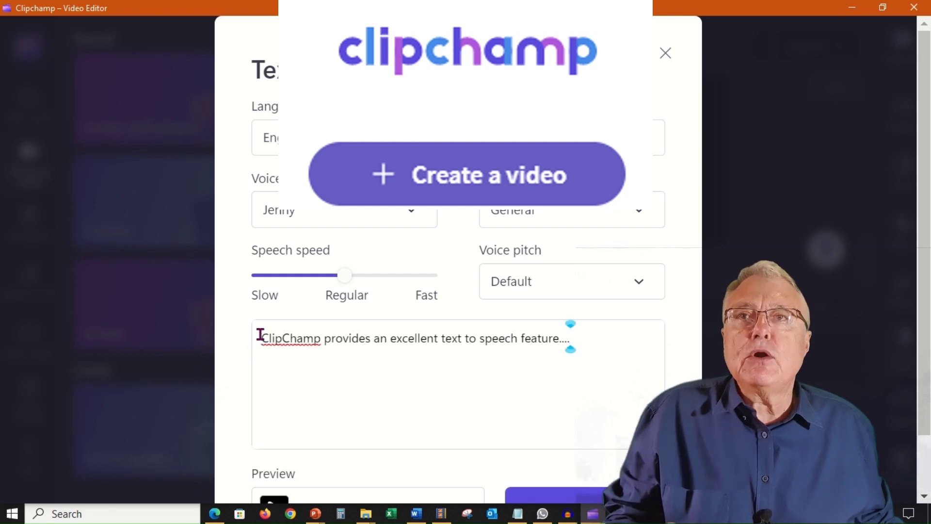
pyautogui.scroll(-1, 356, 316)
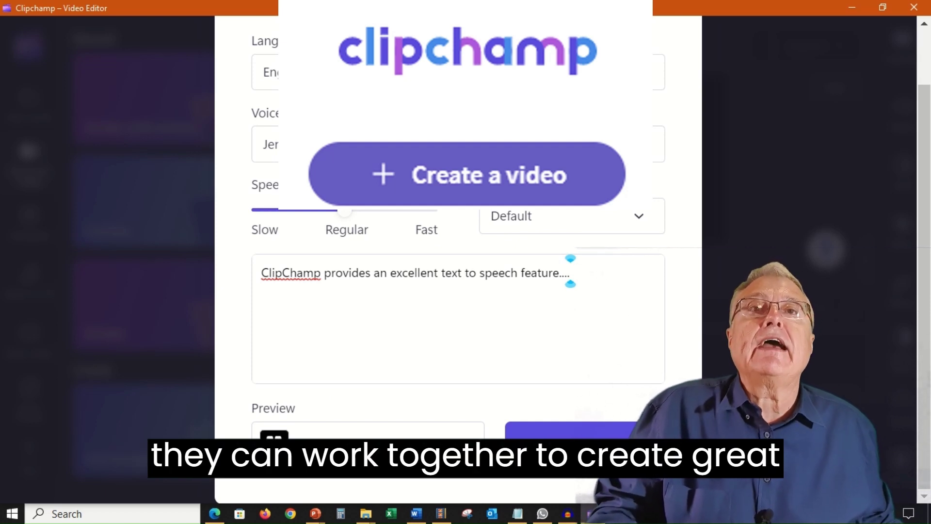
pyautogui.click(274, 444)
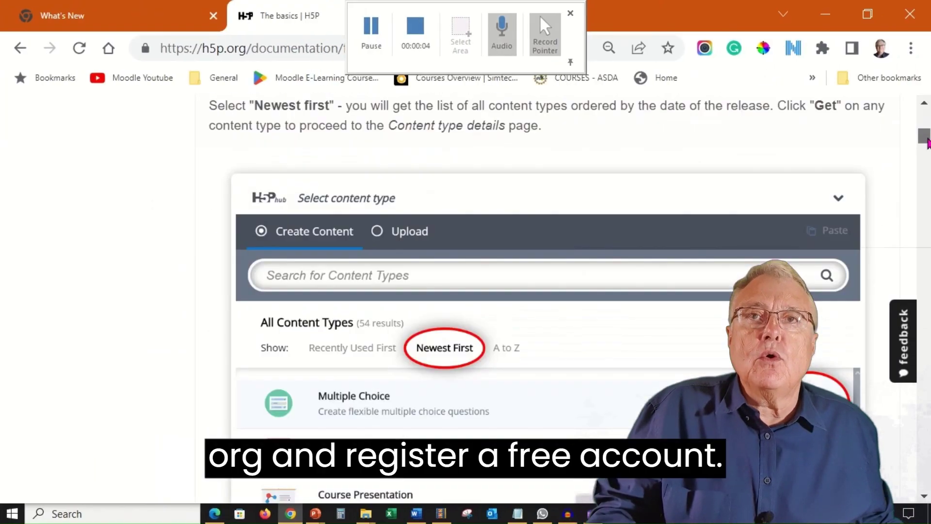
# Scroll to the Adaptivity settings: a wrong answer jumps to 2:51 with 'Please Re-do this activity'
pyautogui.moveTo(927, 141); pyautogui.dragTo(927, 124)
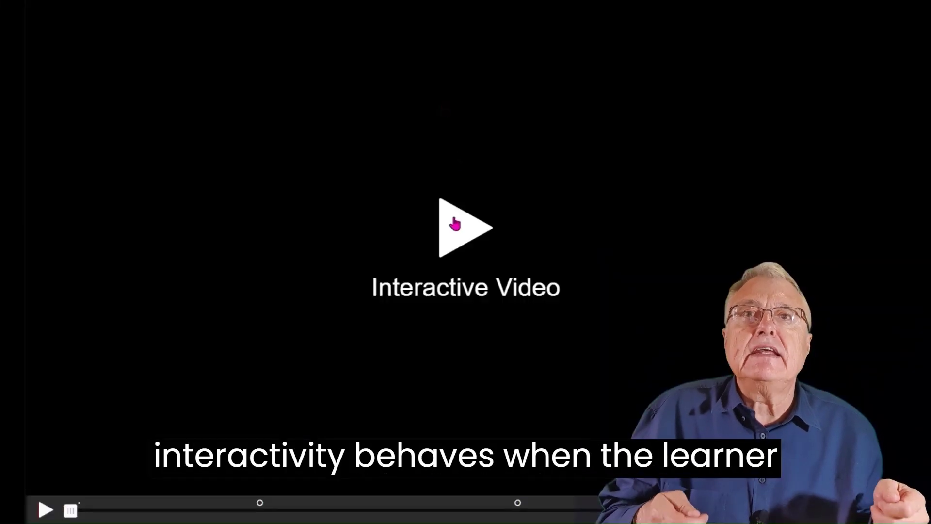
# Play the telescope video and answer the refractive telescope question with Objective lens and Eye piece, then proceed
pyautogui.click(455, 224)
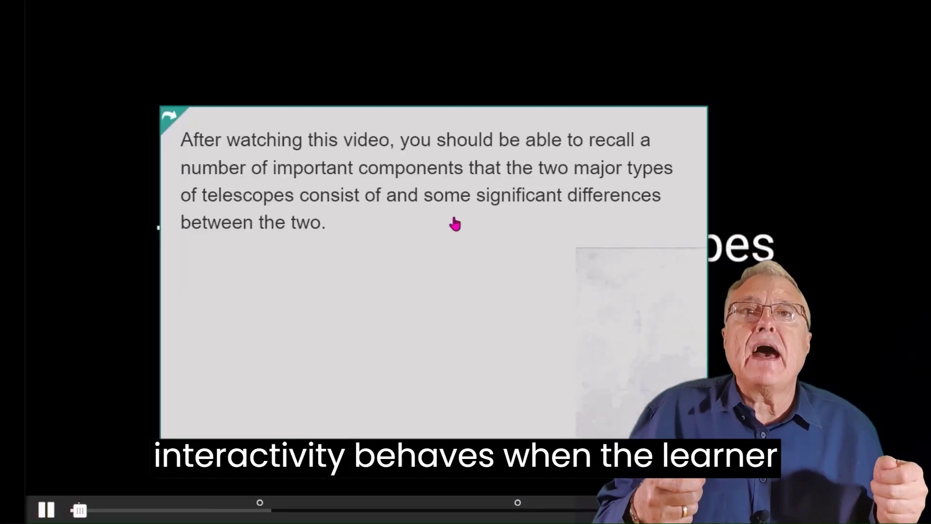
pyautogui.click(44, 509)
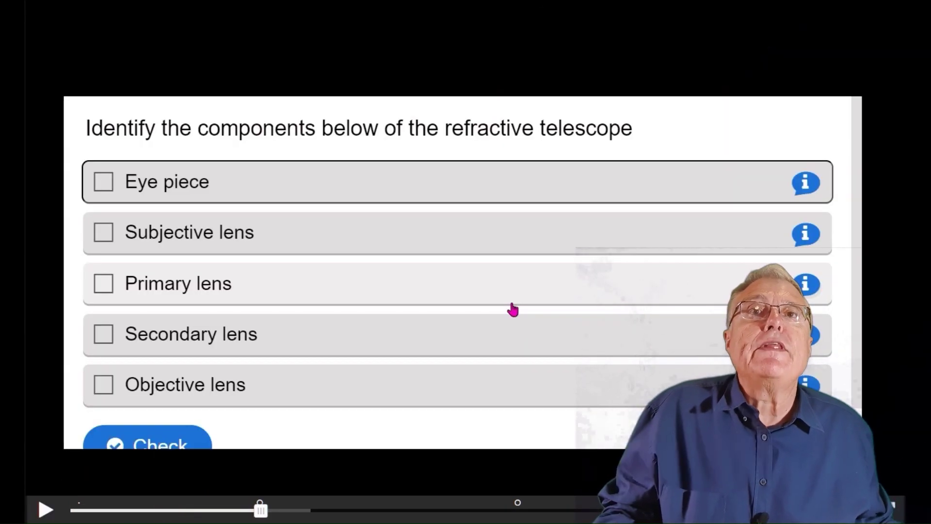
pyautogui.click(104, 384)
pyautogui.click(104, 183)
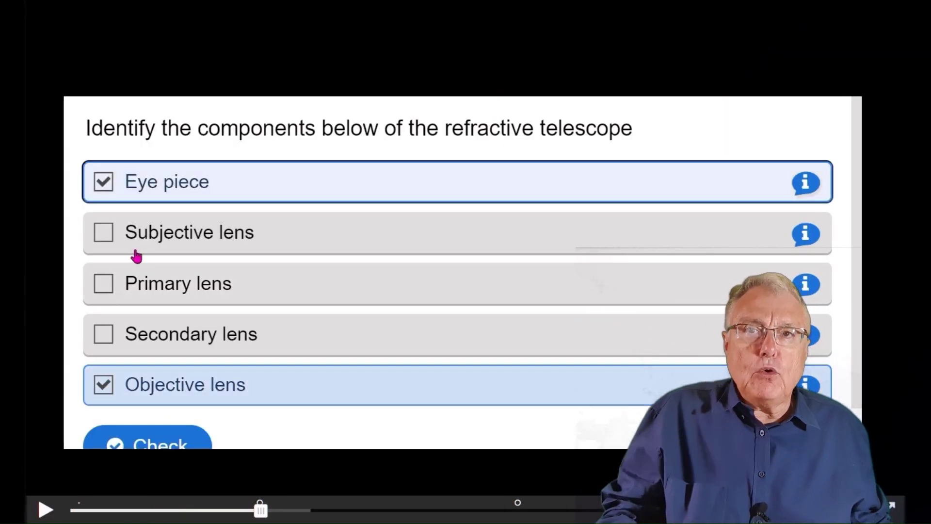
pyautogui.click(142, 440)
pyautogui.click(569, 409)
pyautogui.click(654, 399)
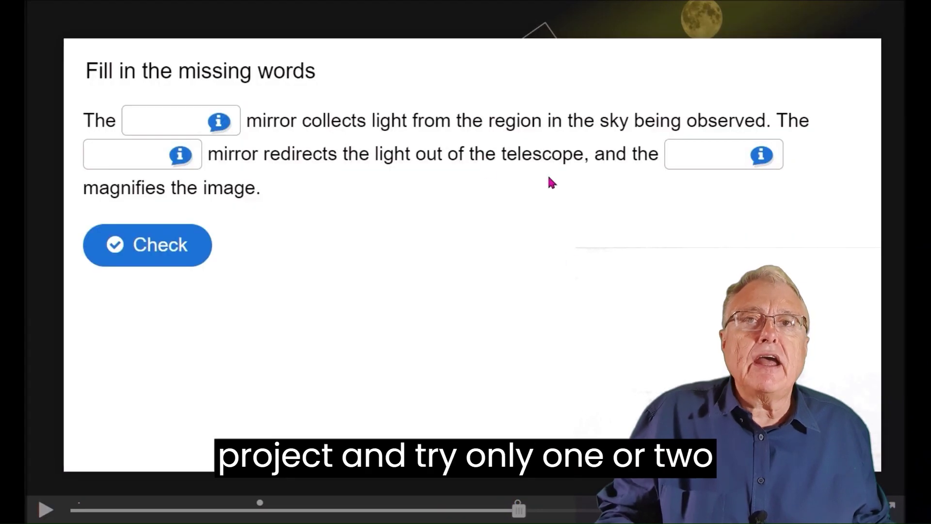
# Fill the three blanks with primary, secondary and eyepiece, check for 3/3, and proceed
pyautogui.click(180, 121)
pyautogui.write('primary')
pyautogui.click(111, 158)
pyautogui.write('secondary')
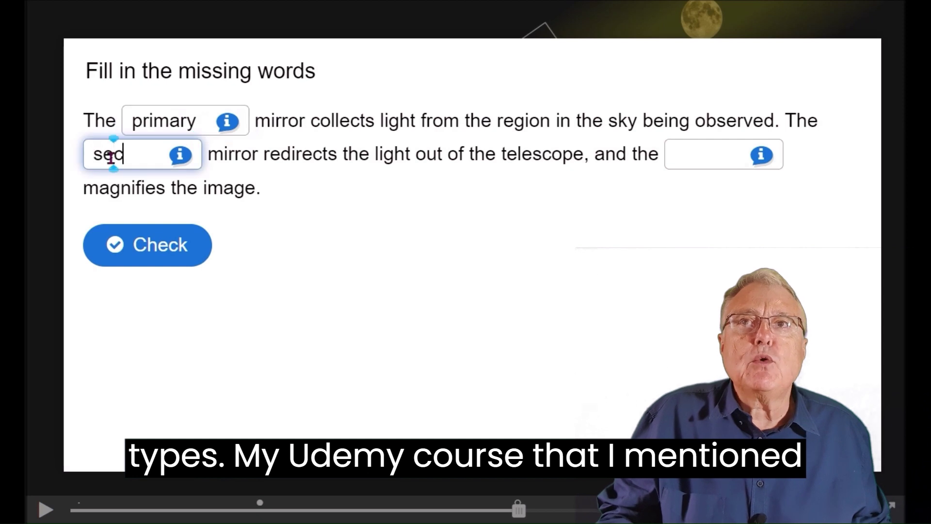
pyautogui.click(716, 155)
pyautogui.write('eyepiece')
pyautogui.click(175, 253)
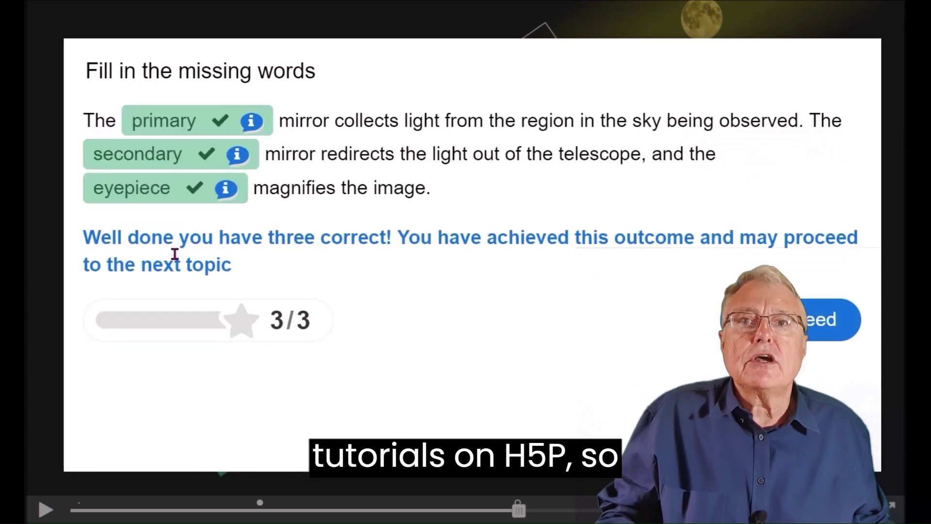
pyautogui.click(808, 320)
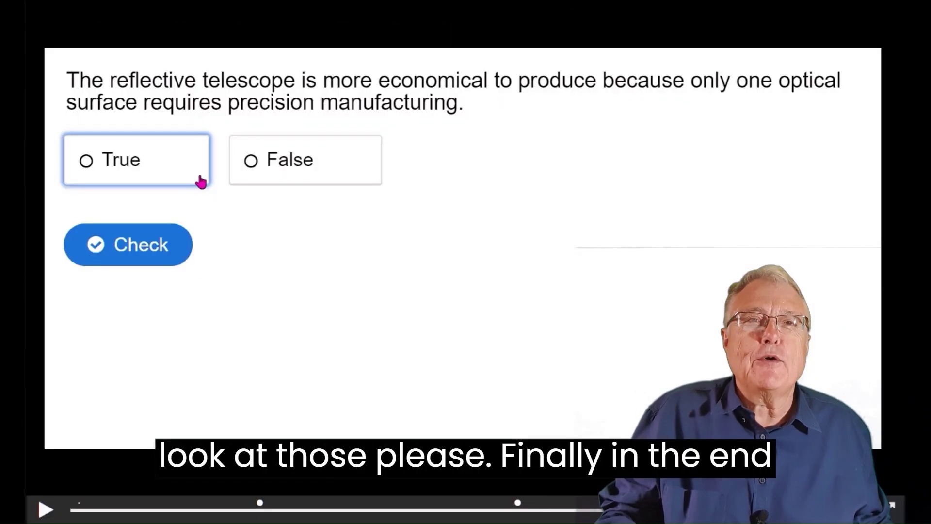
# Answer the true/false question with True, check it and finish for a 1/1 score
pyautogui.click(200, 182)
pyautogui.click(138, 257)
pyautogui.click(562, 250)
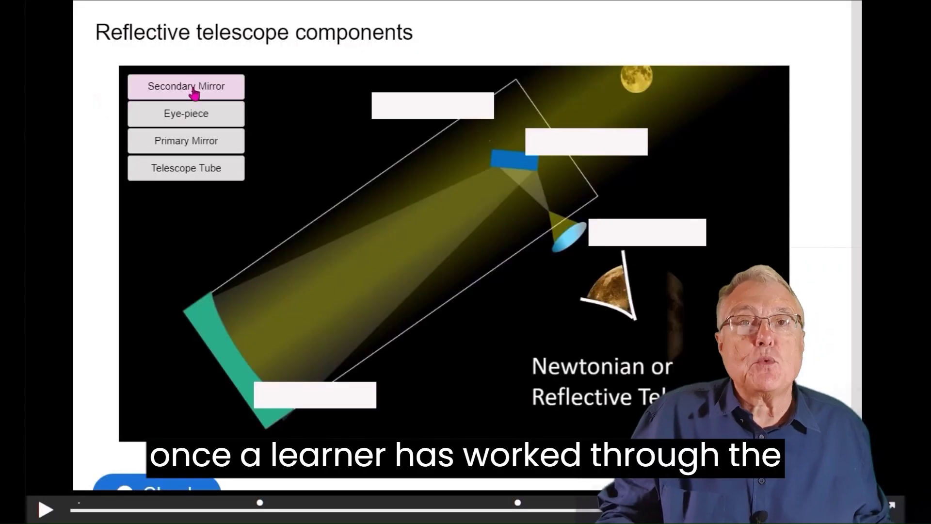
# Place Secondary Mirror, Eye-piece, Primary Mirror and Telescope Tube labels on the telescope diagram and check
pyautogui.moveTo(194, 92); pyautogui.dragTo(592, 146)
pyautogui.moveTo(146, 113); pyautogui.dragTo(606, 234)
pyautogui.moveTo(187, 140); pyautogui.dragTo(312, 395)
pyautogui.moveTo(174, 180); pyautogui.dragTo(432, 105)
pyautogui.click(155, 485)
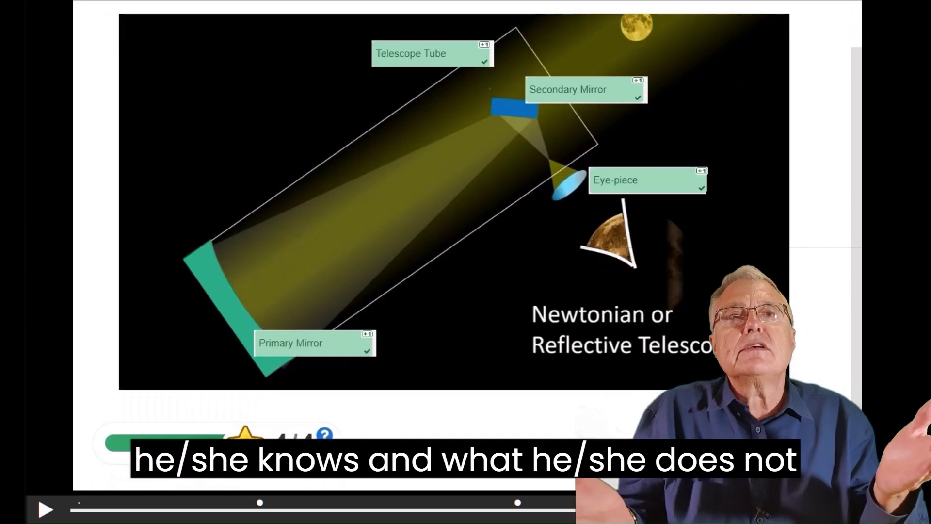